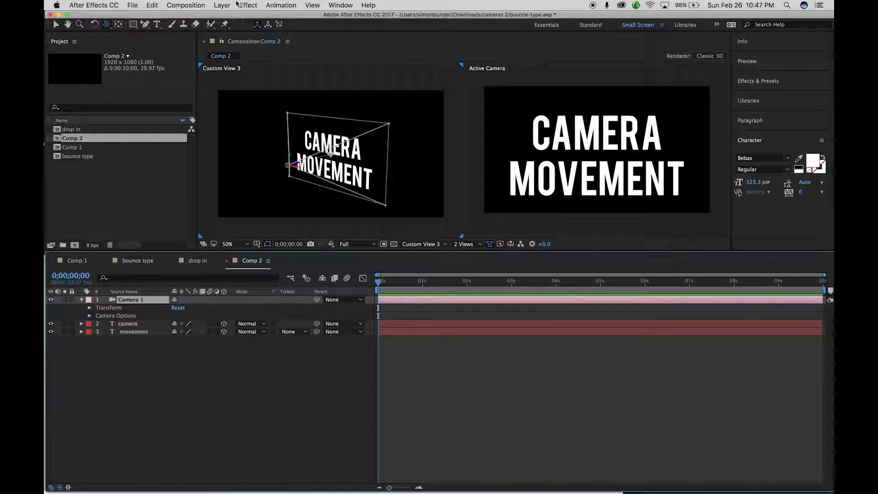
# - Create a null object in Comp 2 and rename it "camera 1 null"
pyautogui.click(222, 5)
pyautogui.moveTo(244, 21)
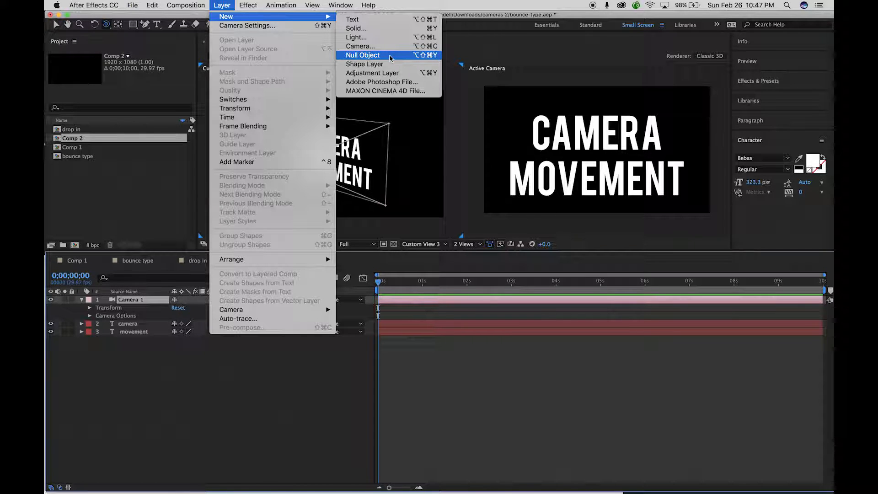
pyautogui.click(390, 56)
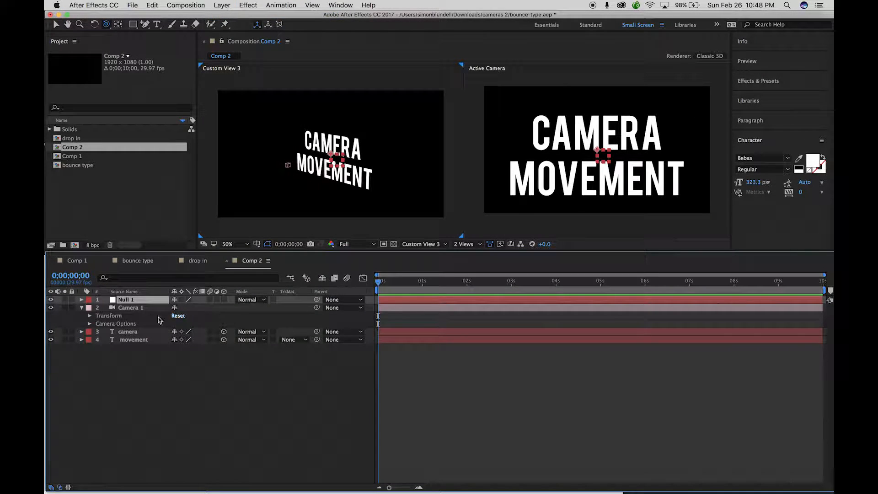
pyautogui.click(82, 300)
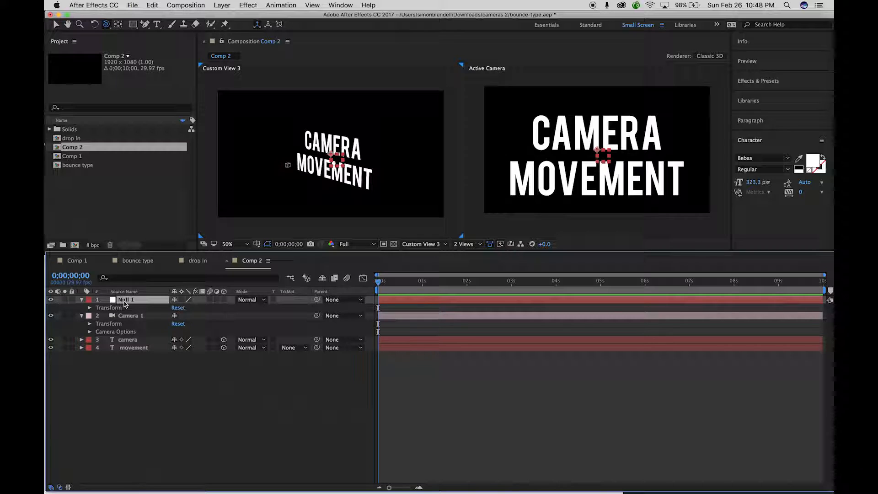
pyautogui.press('Return')
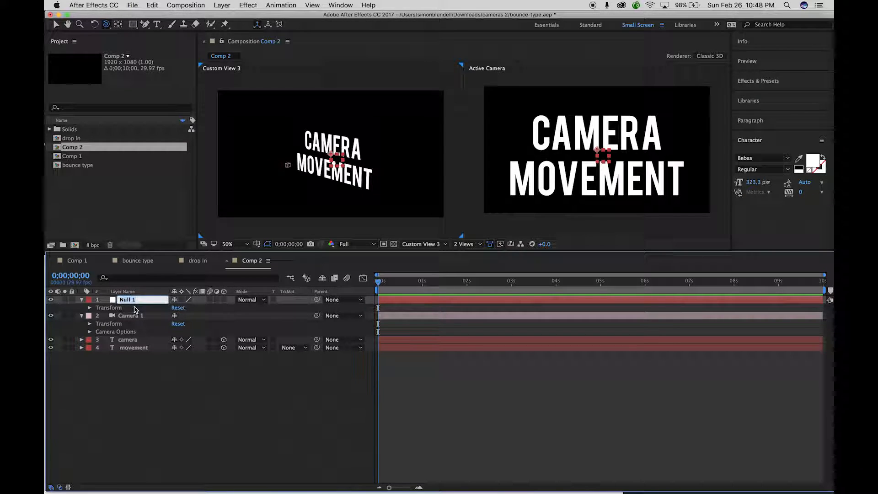
pyautogui.write('camera 1 null')
pyautogui.click(143, 366)
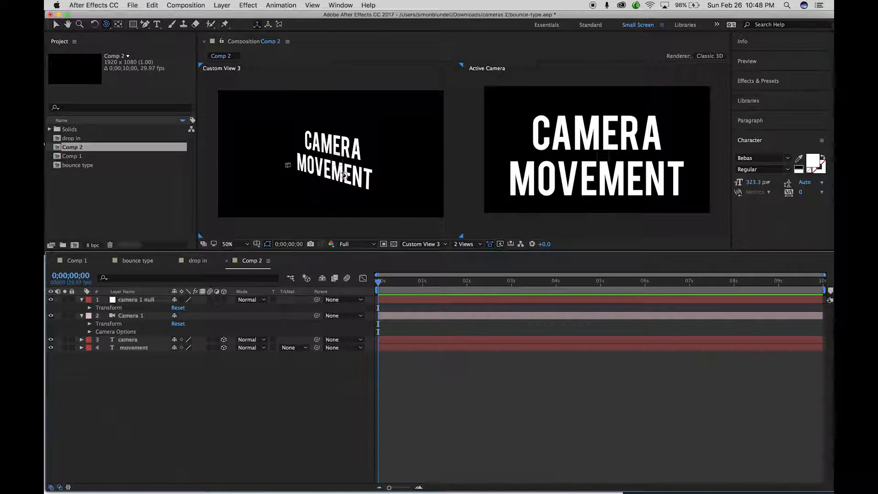
# - Inspect the null object in the custom view and its transform properties in the timeline
pyautogui.press('v')
pyautogui.click(338, 162)
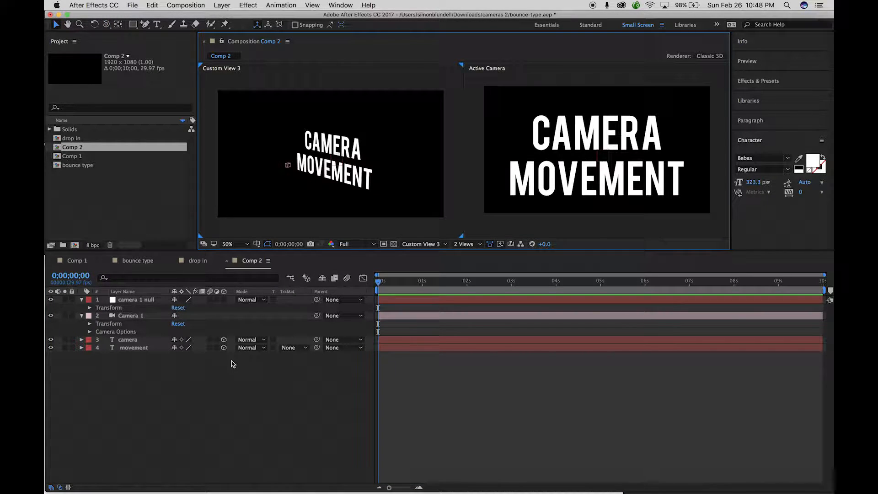
pyautogui.click(89, 308)
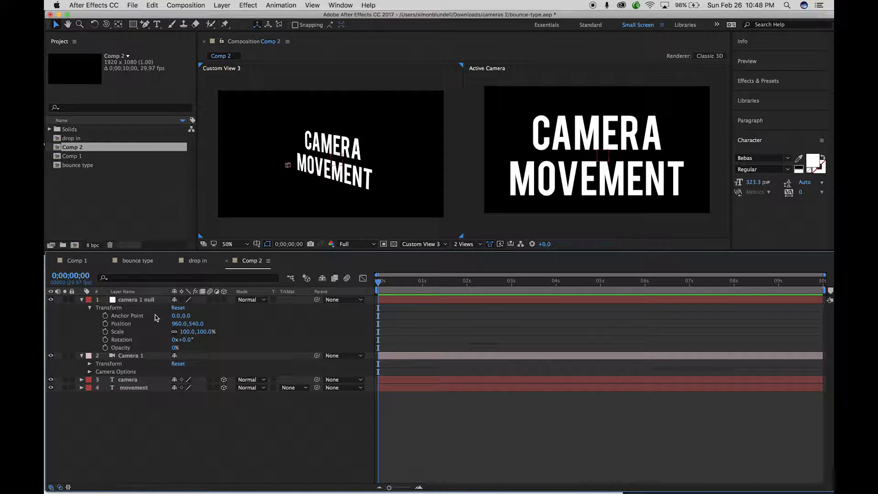
pyautogui.click(90, 309)
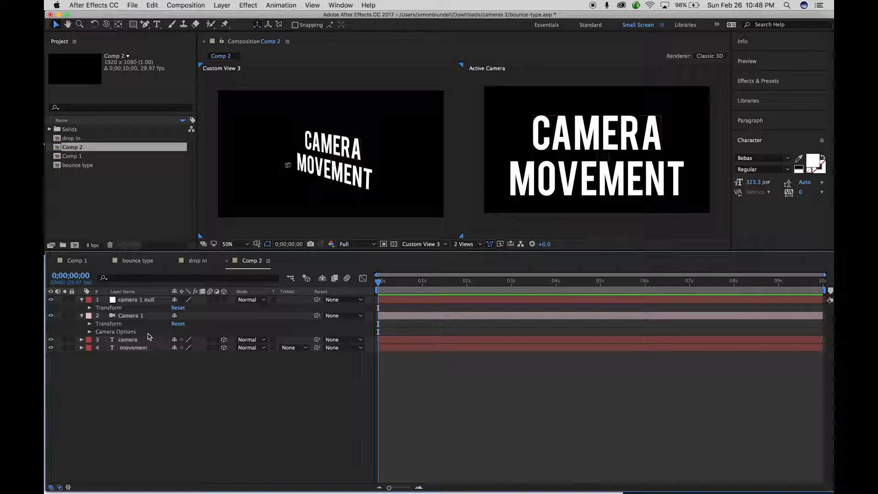
# - Parent the Camera 1 layer to the camera 1 null layer
pyautogui.click(136, 319)
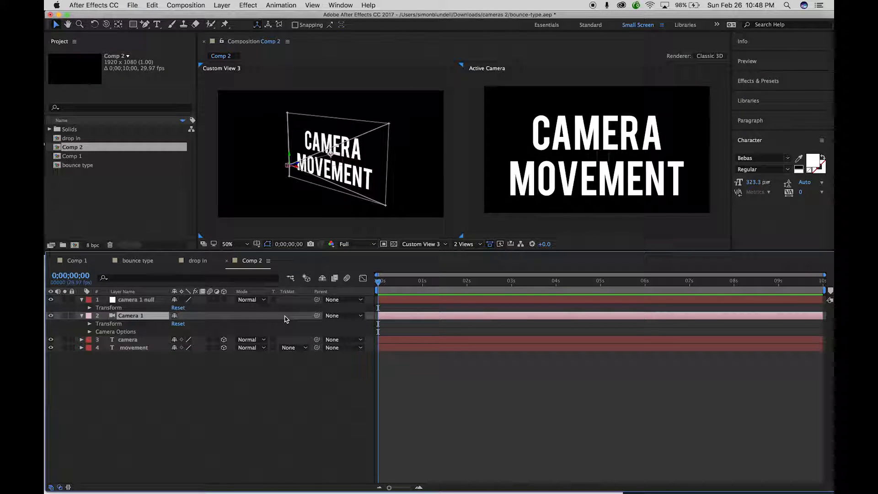
pyautogui.click(345, 316)
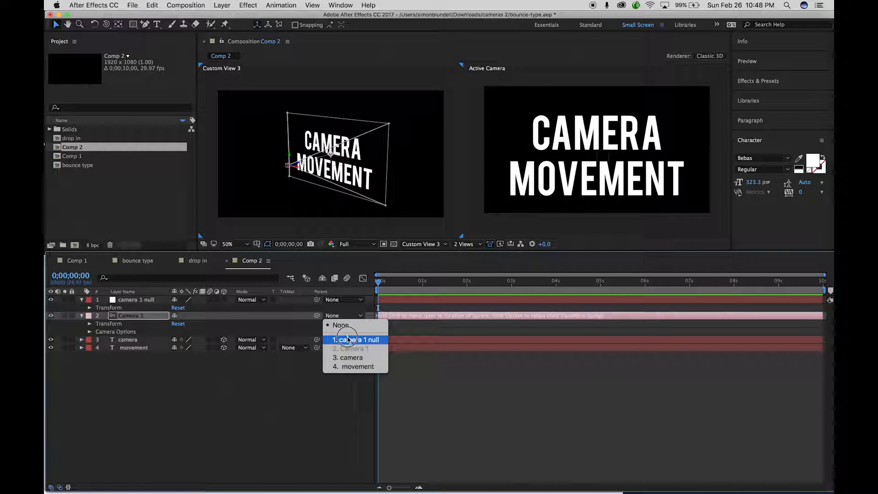
pyautogui.click(316, 318)
pyautogui.moveTo(316, 316); pyautogui.dragTo(135, 302)
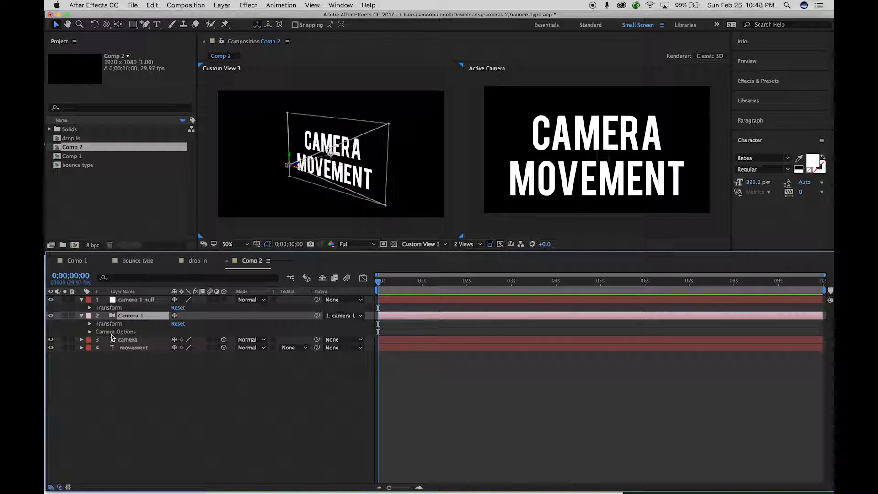
# - Make the camera 1 null a 3D layer, with its transform properties expanded
pyautogui.click(128, 309)
pyautogui.click(90, 307)
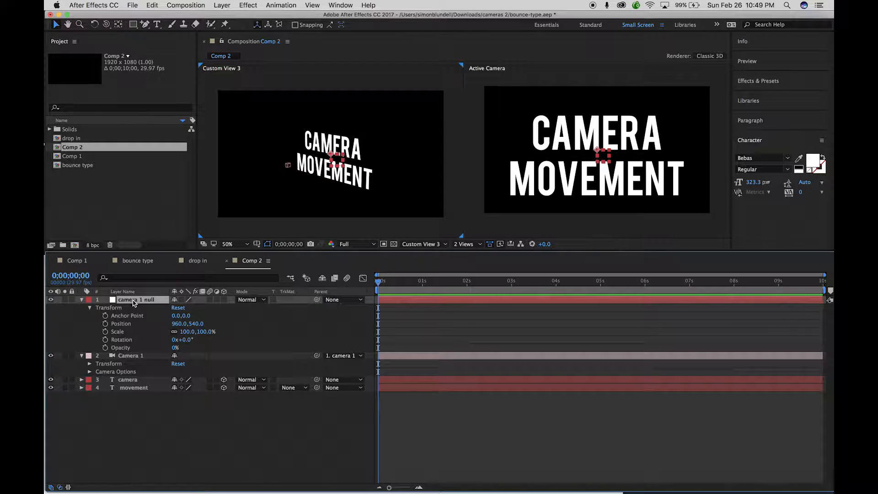
pyautogui.click(224, 300)
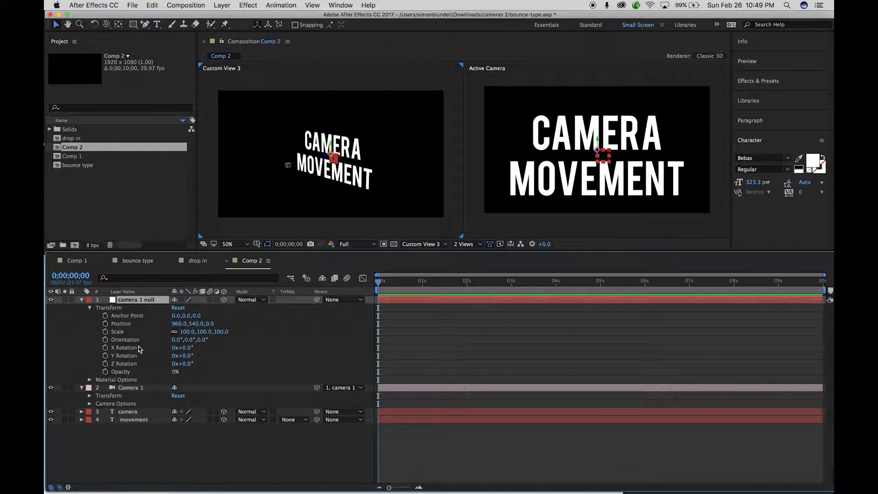
# - Try changing the null's Z Rotation and its Z Orientation, undoing each change
pyautogui.moveTo(187, 367); pyautogui.dragTo(225, 355)
pyautogui.hotkey('ctrl', 'z')
pyautogui.moveTo(203, 343); pyautogui.dragTo(230, 306)
pyautogui.hotkey('ctrl', 'z')
# - Select Camera 1 and change the composition viewer to a single view showing Custom View 3
pyautogui.click(288, 166)
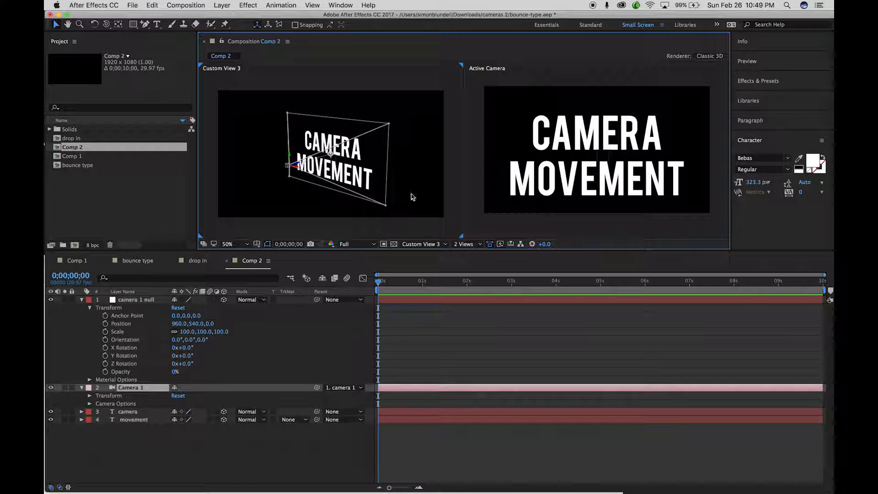
pyautogui.click(478, 244)
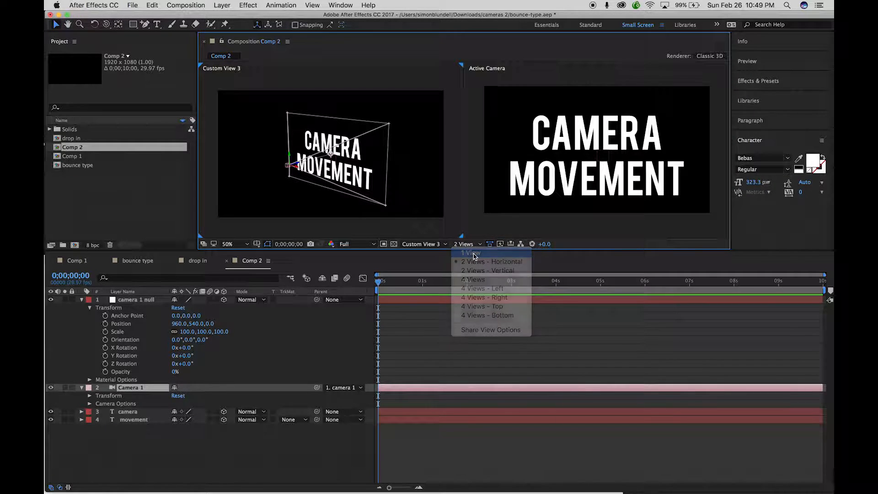
pyautogui.click(465, 250)
pyautogui.click(445, 249)
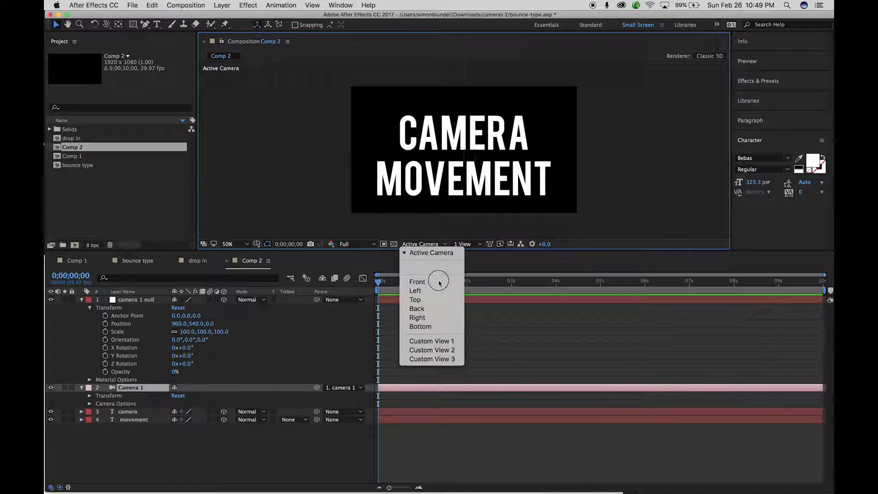
pyautogui.click(437, 356)
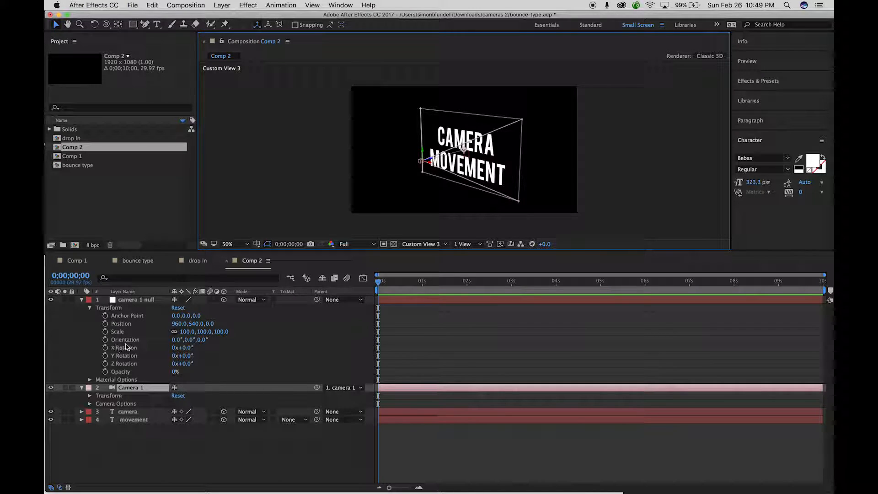
# - Try orbiting the camera by changing the null's Y and X Orientation values, and undo the change
pyautogui.moveTo(189, 340); pyautogui.dragTo(336, 371)
pyautogui.press('super+z')
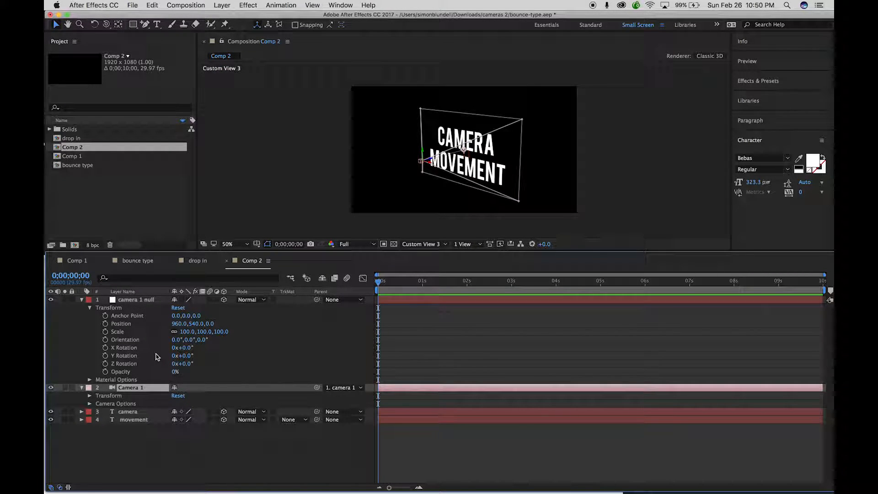
pyautogui.moveTo(176, 340)
pyautogui.mouseDown()
pyautogui.moveTo(129, 341)
pyautogui.moveTo(222, 329)
pyautogui.moveTo(265, 309)
pyautogui.moveTo(290, 314)
pyautogui.moveTo(169, 328)
pyautogui.mouseUp()
# - Try animating the null's Orientation with keyframes at 0;00;00;00 and 0;00;00;16, preview it, and remove the keyframes
pyautogui.click(105, 340)
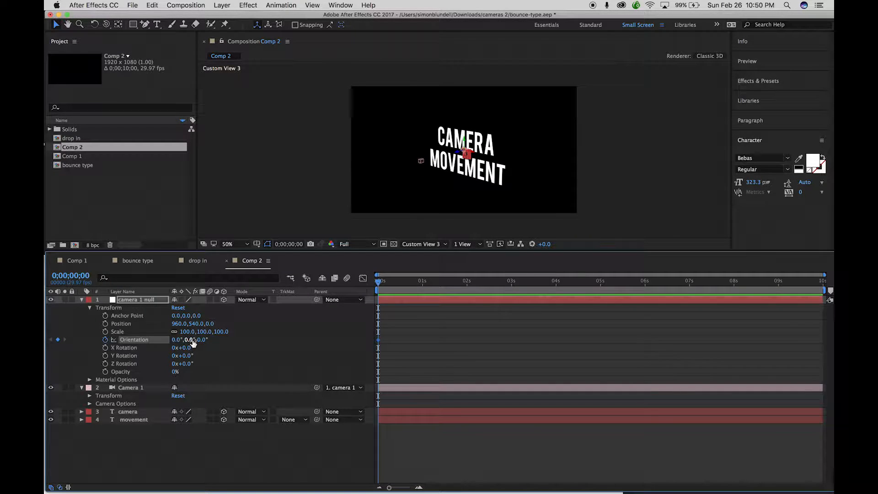
pyautogui.moveTo(379, 282); pyautogui.dragTo(403, 284)
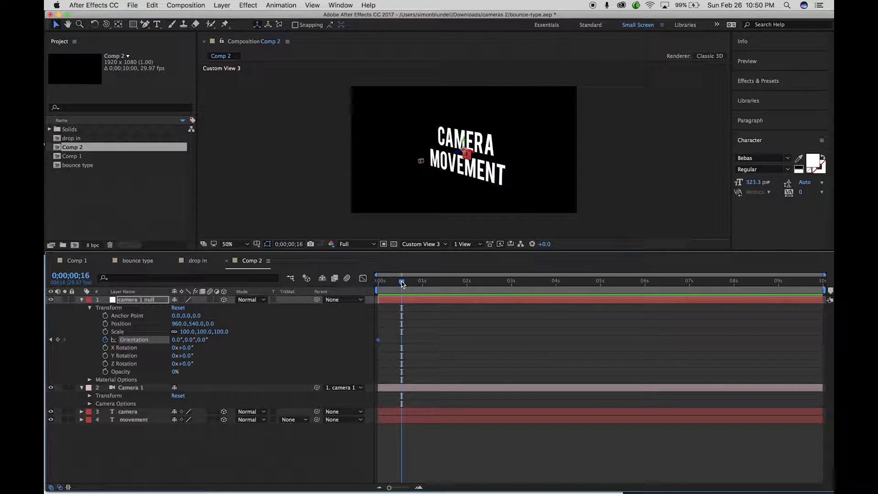
pyautogui.moveTo(194, 342); pyautogui.dragTo(341, 350)
pyautogui.moveTo(403, 293); pyautogui.dragTo(355, 281)
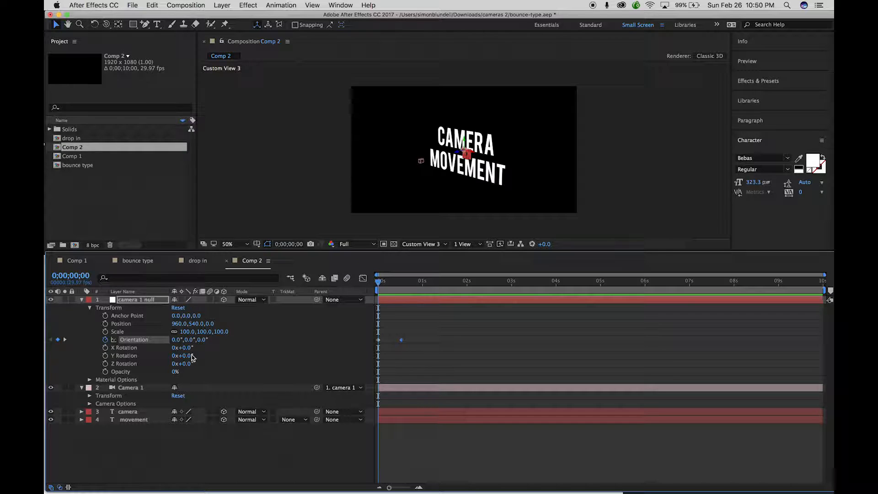
pyautogui.moveTo(410, 333); pyautogui.dragTo(363, 346)
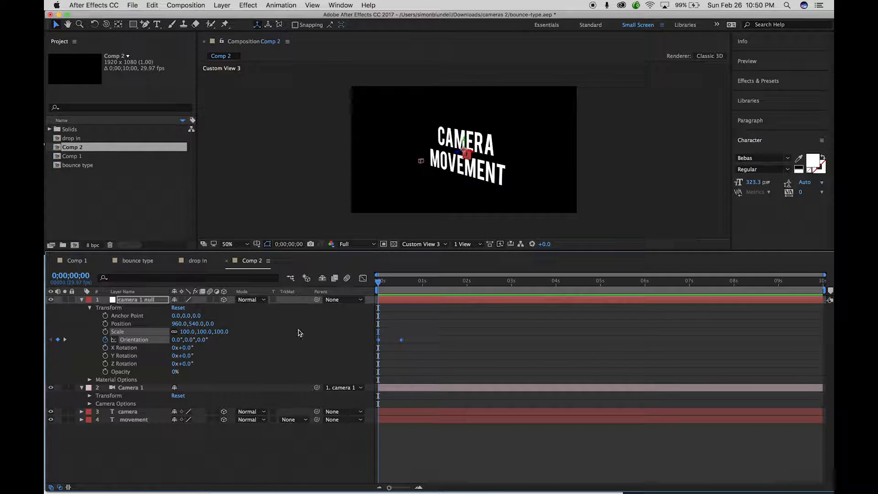
pyautogui.click(105, 340)
# - Try changing the null's X Rotation, undo it, and return the playhead to the start of the composition
pyautogui.moveTo(185, 350); pyautogui.dragTo(224, 358)
pyautogui.press('super+z')
pyautogui.press('super+z')
pyautogui.click(175, 356)
pyautogui.moveTo(377, 280); pyautogui.dragTo(401, 281)
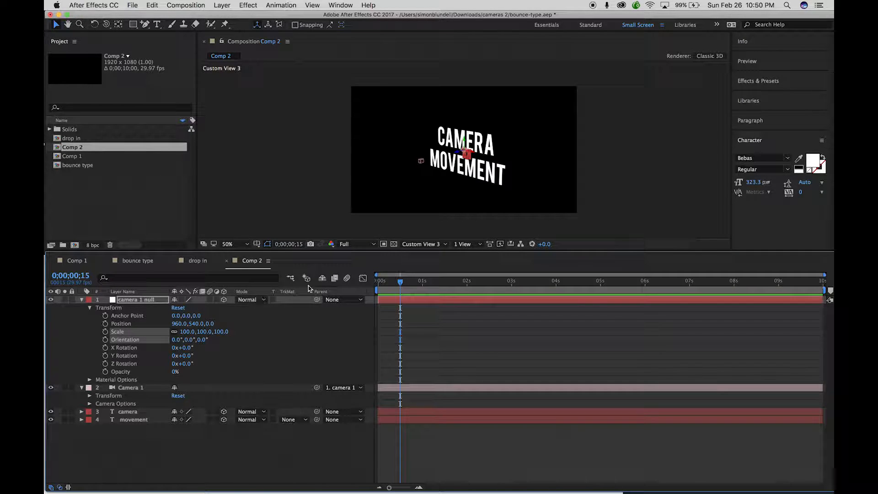
pyautogui.press('Home')
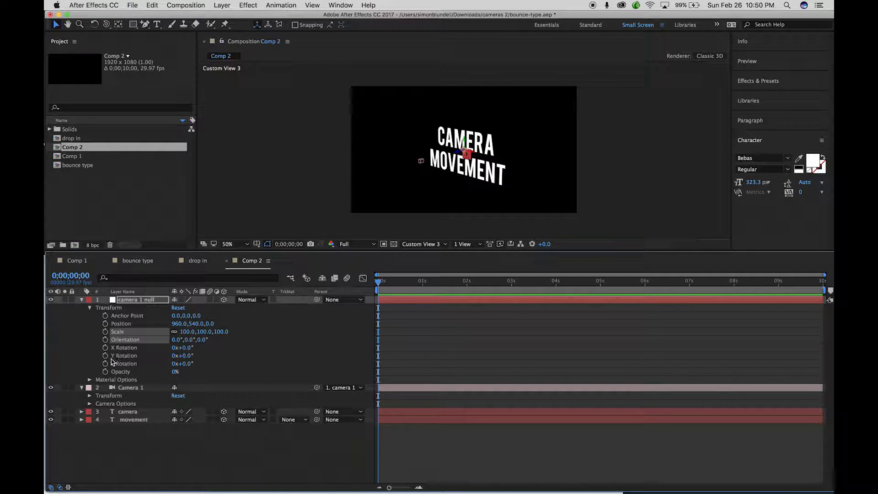
# - Keyframe the null's Y Rotation at 0;00;00;00 and change its number of revolutions at 0;00;00;16
pyautogui.click(106, 356)
pyautogui.moveTo(378, 280); pyautogui.dragTo(402, 281)
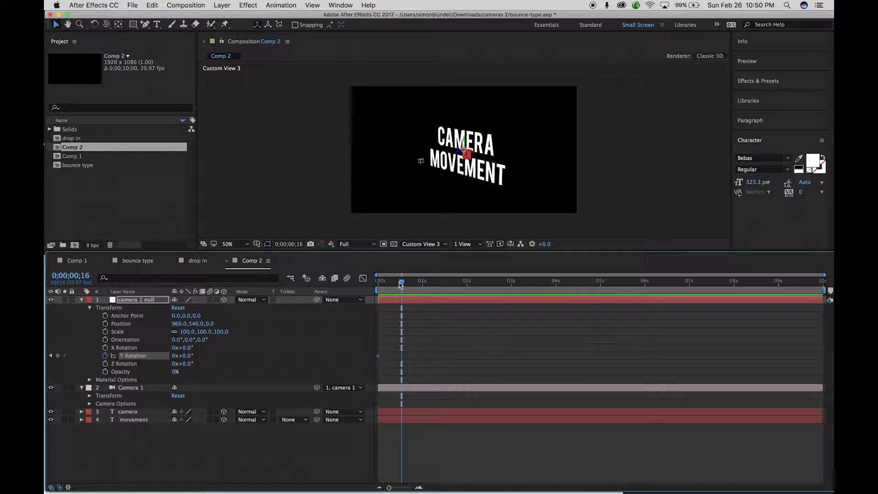
pyautogui.click(173, 356)
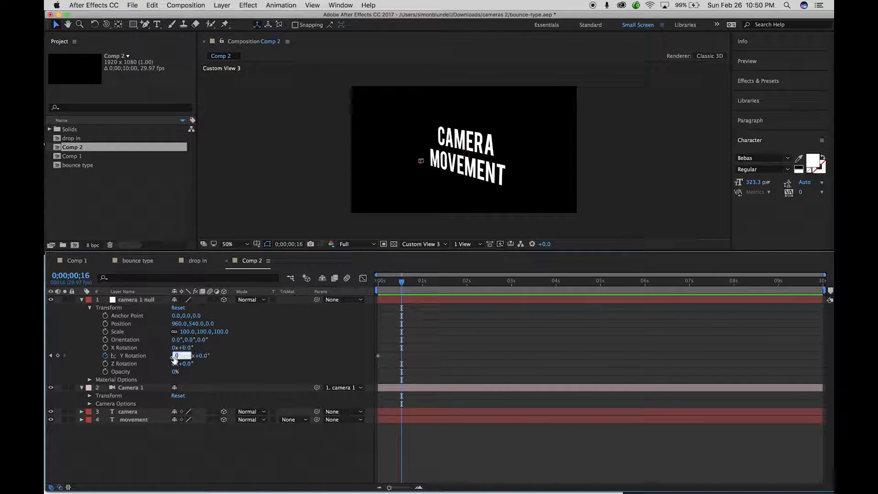
# - Preview the null's Y rotation animation from the start in Custom View 3 and in the Active Camera view
pyautogui.moveTo(401, 281); pyautogui.dragTo(361, 284)
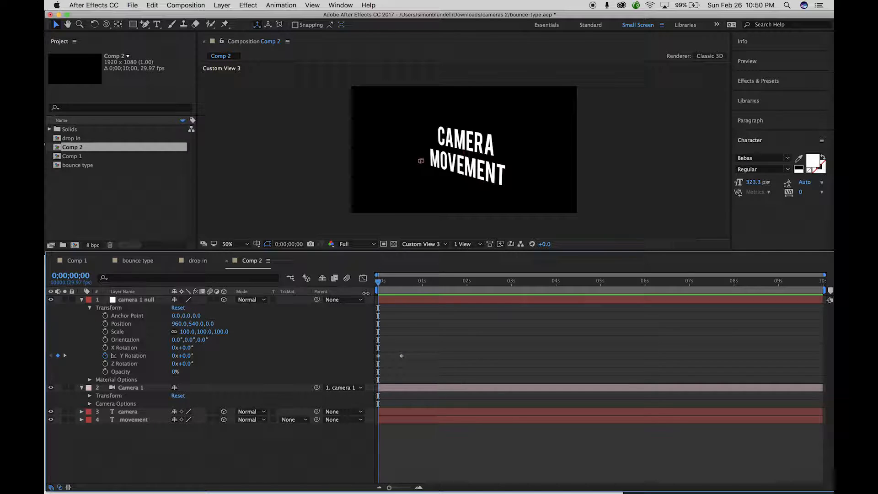
pyautogui.press('space')
pyautogui.press('space')
pyautogui.click(447, 243)
pyautogui.click(437, 252)
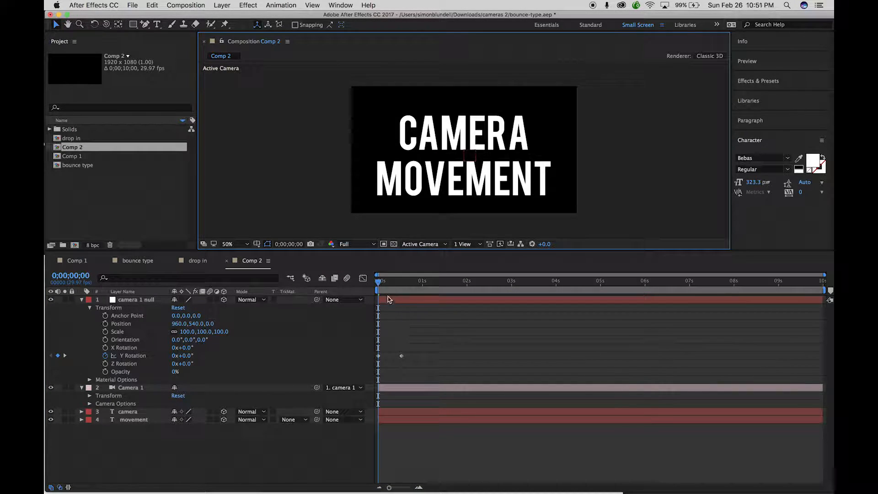
pyautogui.moveTo(379, 281)
pyautogui.mouseDown()
pyautogui.moveTo(403, 284)
pyautogui.moveTo(364, 282)
pyautogui.mouseUp()
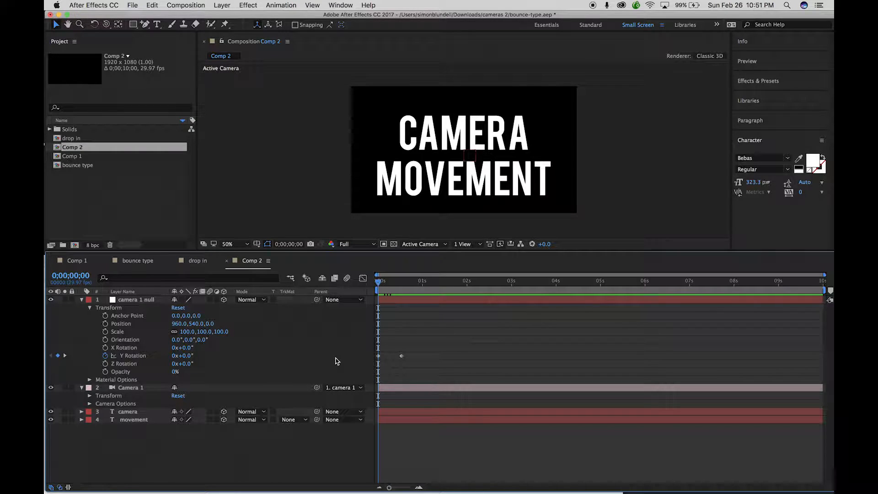
# - Reduce the Active Camera view to 25% and arrange the viewer as 2 Views - Horizontal with the custom view active
pyautogui.press(',')
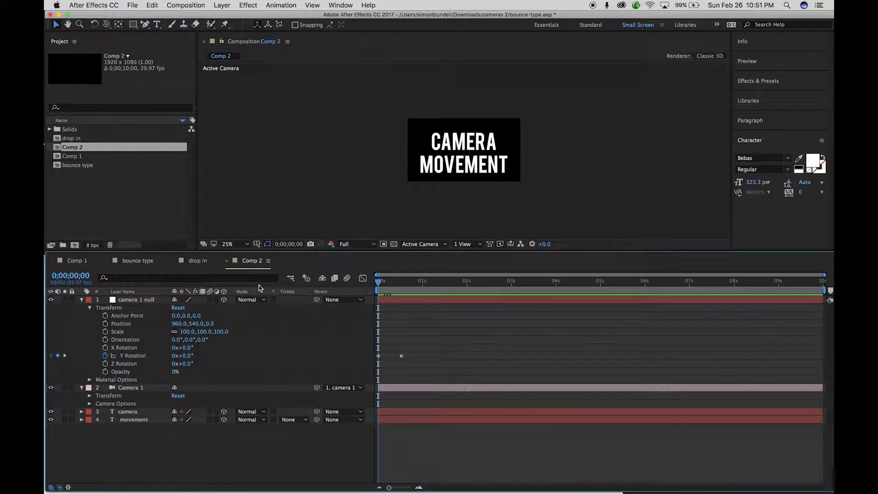
pyautogui.click(463, 244)
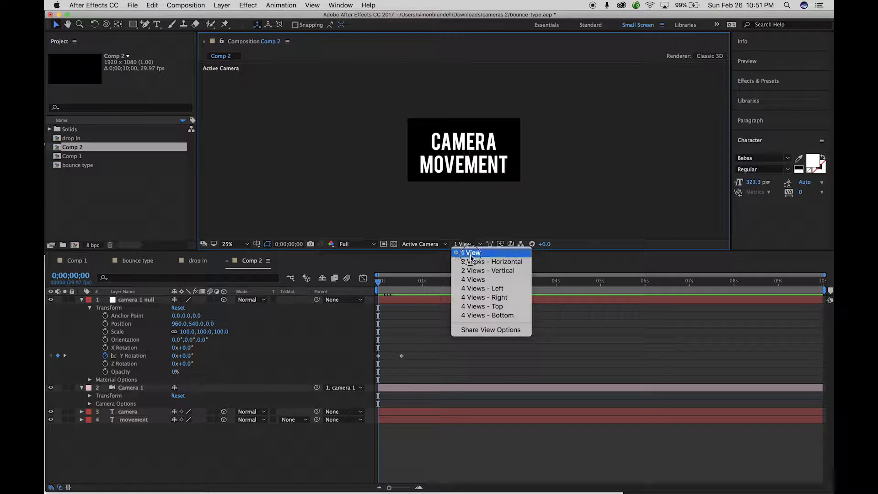
pyautogui.click(471, 262)
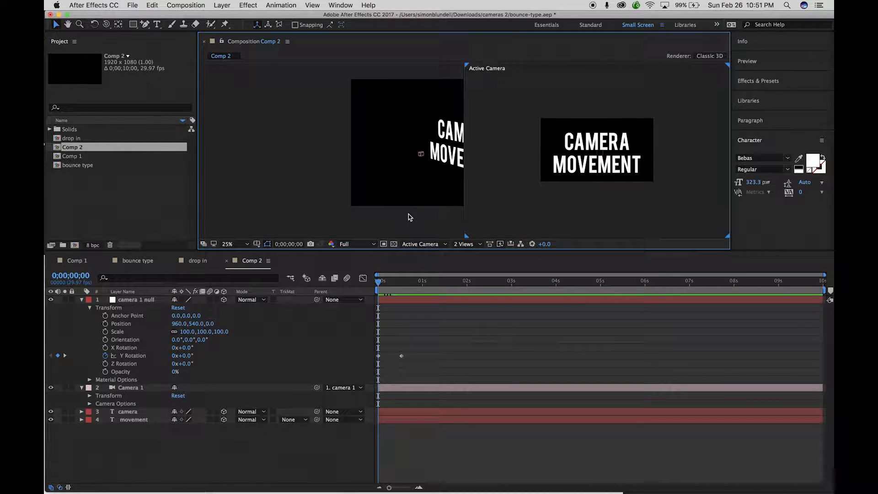
pyautogui.click(410, 217)
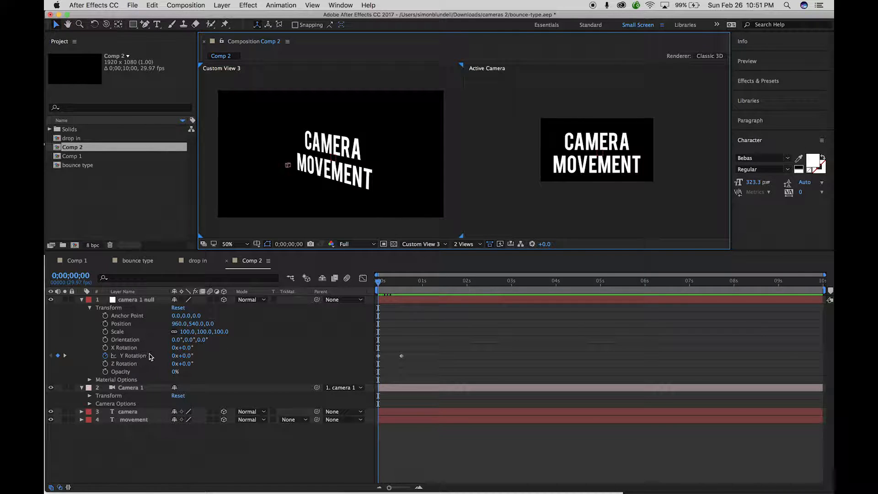
# - Examine Camera 1's transform properties in comparison with those of the null
pyautogui.click(90, 396)
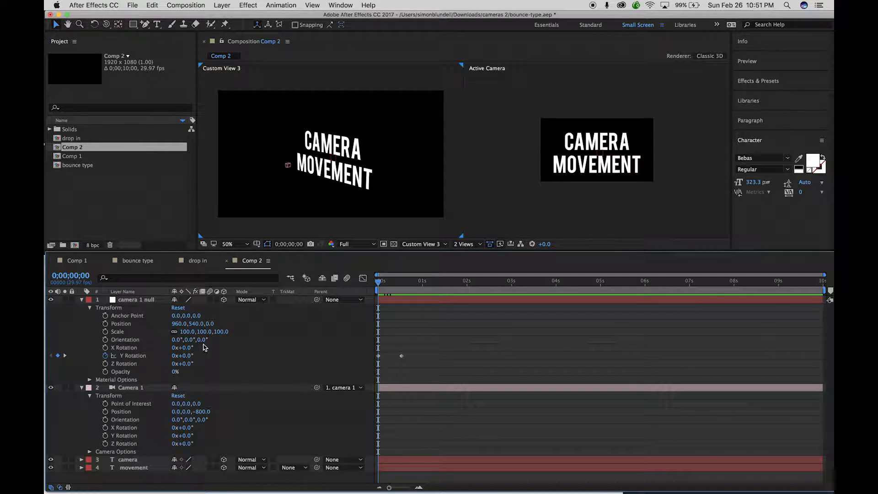
pyautogui.click(90, 397)
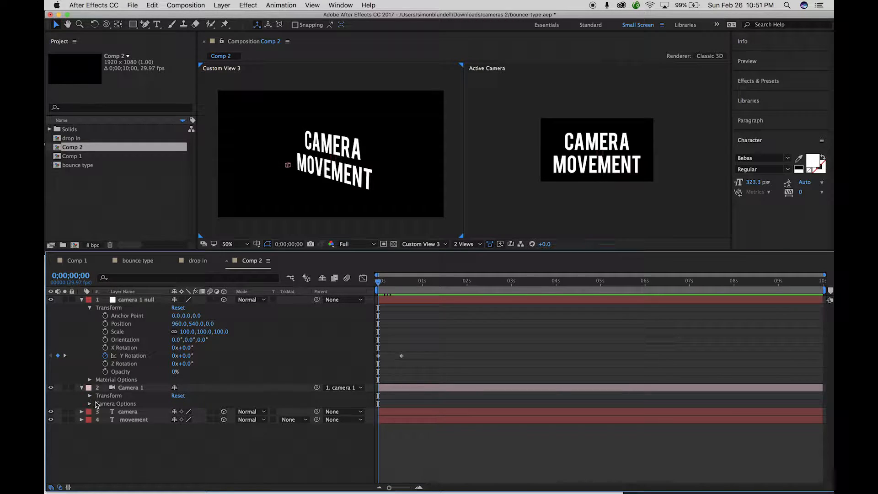
# - Examine Camera 1's transform properties and its camera options, leaving only the transform properties expanded
pyautogui.click(90, 396)
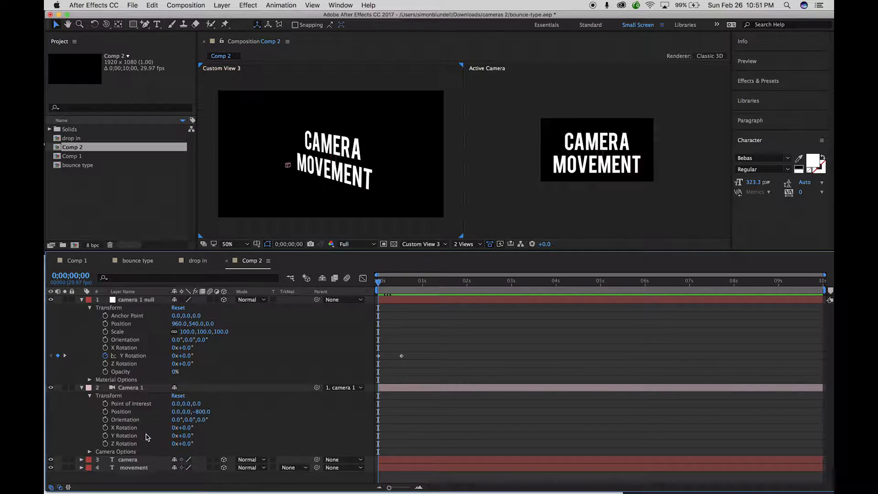
pyautogui.click(90, 396)
pyautogui.click(90, 404)
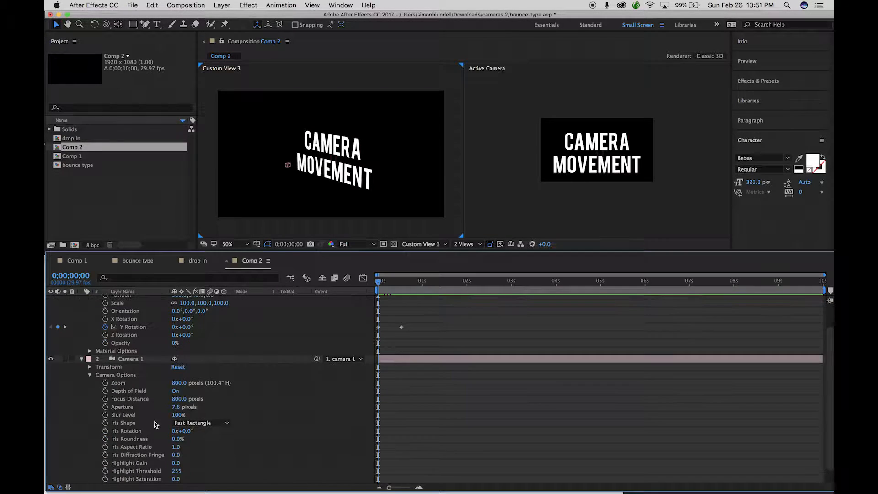
pyautogui.scroll(-1, 158, 438)
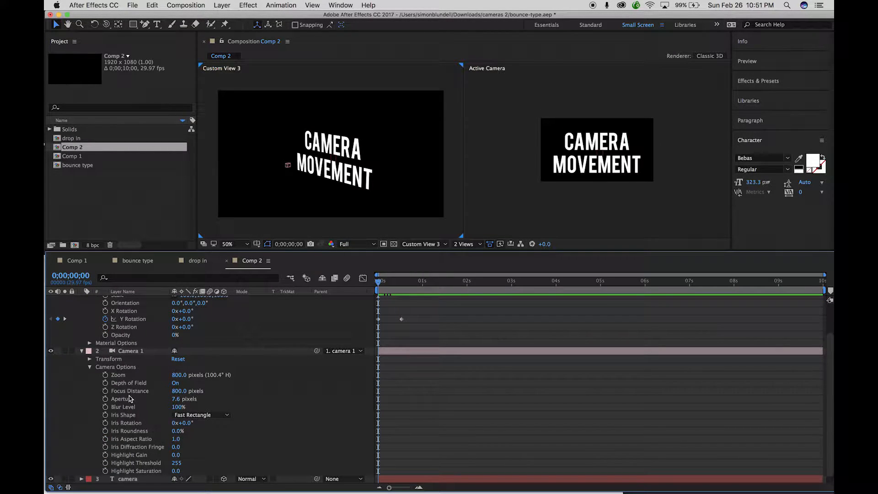
pyautogui.click(90, 367)
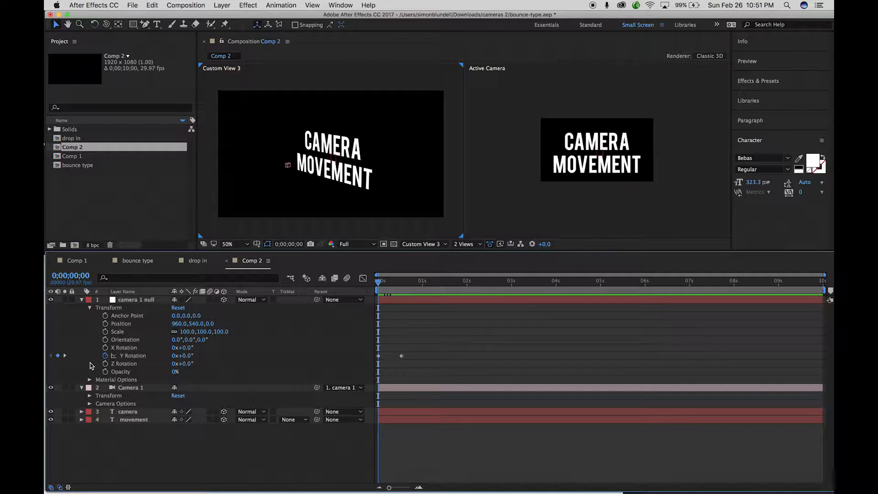
pyautogui.click(90, 396)
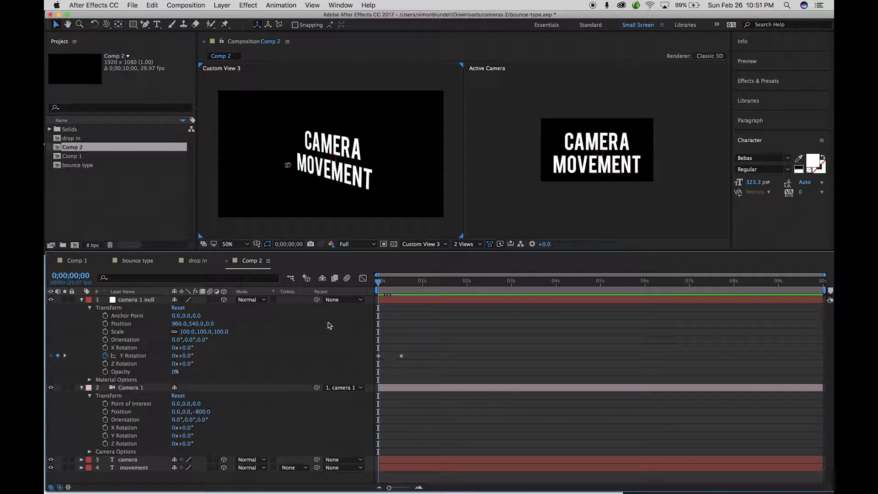
# - Try out changes to Camera 1's X and Y position at 0;00;00;07 and at the first frame, undoing each one
pyautogui.press('space')
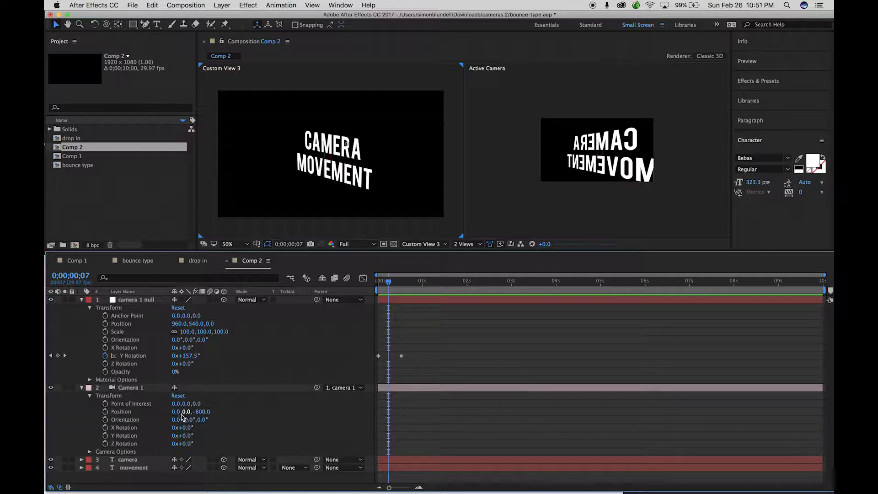
pyautogui.moveTo(188, 415); pyautogui.dragTo(244, 414)
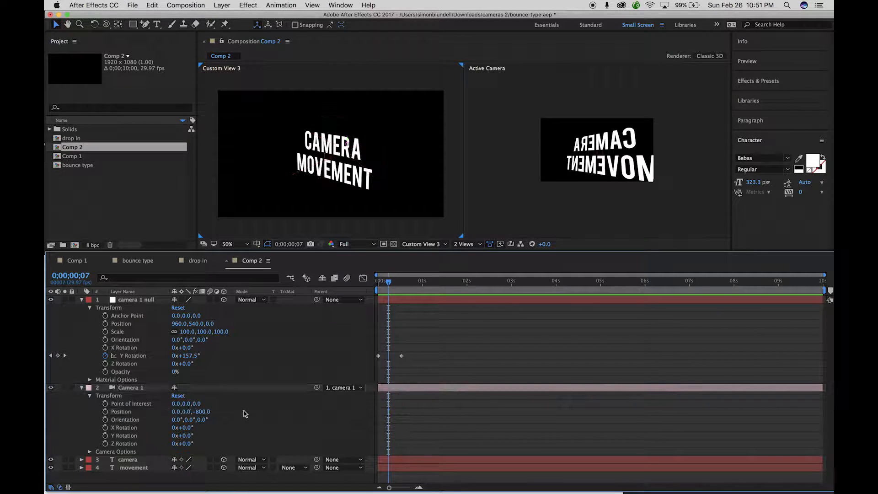
pyautogui.press('super+z')
pyautogui.moveTo(385, 293); pyautogui.dragTo(378, 293)
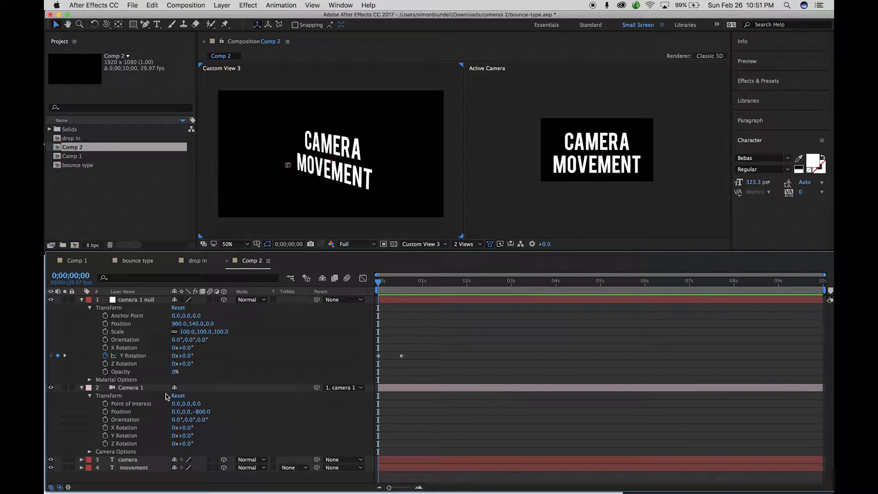
pyautogui.moveTo(176, 413); pyautogui.dragTo(117, 417)
pyautogui.press('super+z')
pyautogui.moveTo(187, 413); pyautogui.dragTo(223, 416)
pyautogui.press('super+z')
# - Set Camera 1's Y position to 64 at 0;00;00;16 and keyframe its Position there
pyautogui.moveTo(187, 413); pyautogui.dragTo(762, 355)
pyautogui.moveTo(379, 283); pyautogui.dragTo(405, 284)
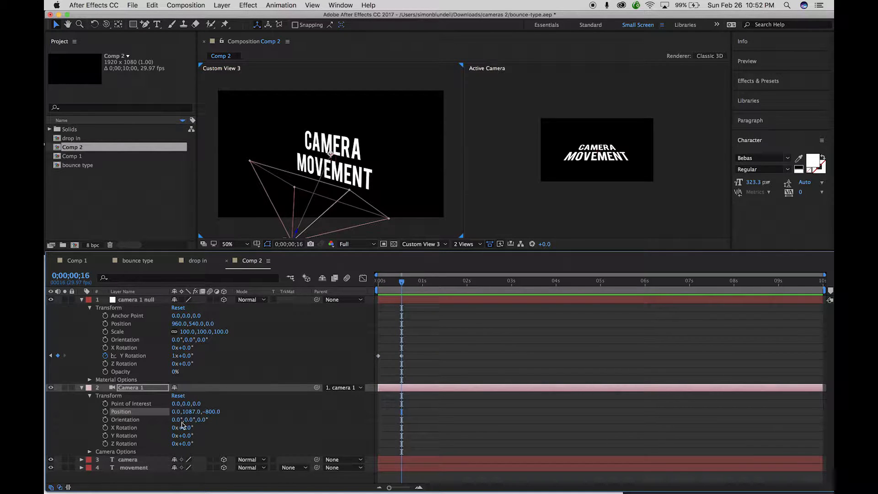
pyautogui.moveTo(189, 415); pyautogui.dragTo(64, 415)
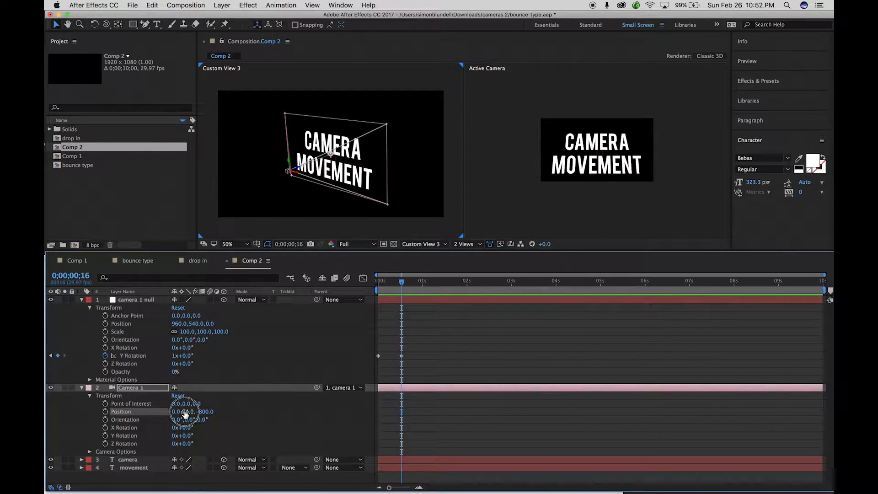
pyautogui.click(106, 412)
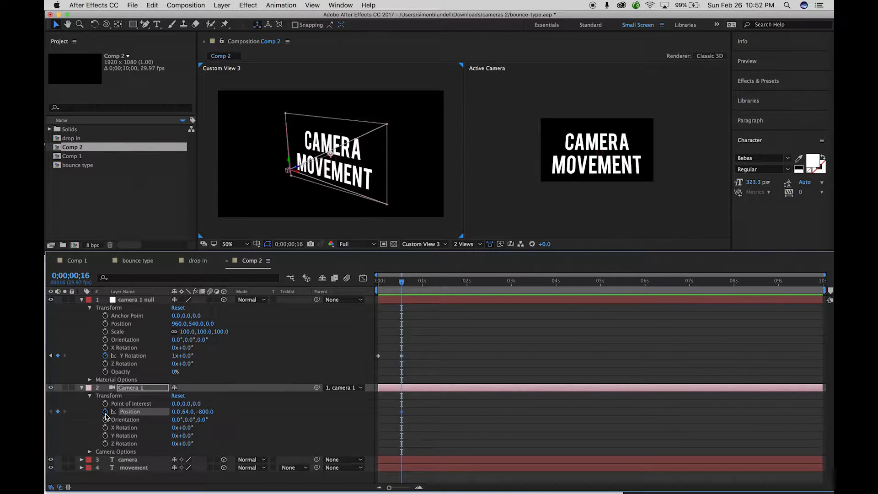
# - Keyframe Camera 1's Y position at 854 on the first frame, 0;00;00;00
pyautogui.press('Home')
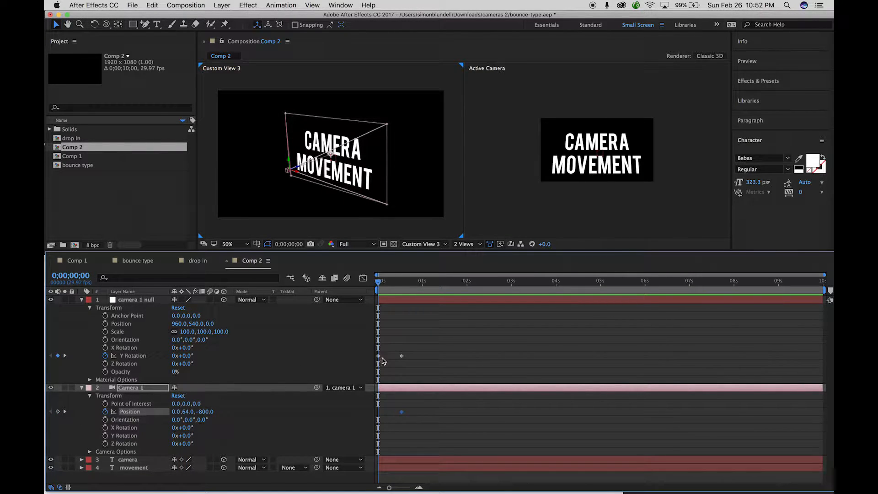
pyautogui.moveTo(185, 413); pyautogui.dragTo(581, 392)
pyautogui.moveTo(379, 281)
pyautogui.mouseDown()
pyautogui.moveTo(410, 284)
pyautogui.moveTo(365, 286)
pyautogui.mouseUp()
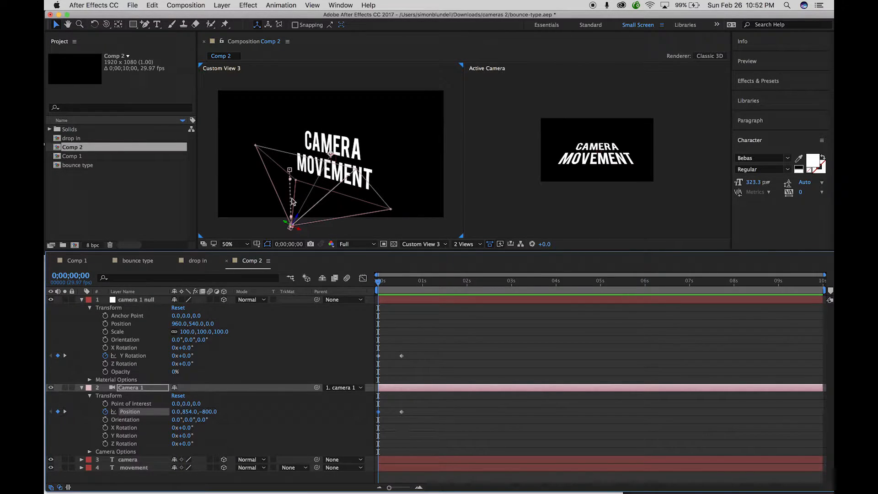
# - Scrub between 0;00;00;00 and 0;00;00;09 to review the combined null rotation and camera movement, and collapse Camera 1's properties
pyautogui.moveTo(380, 288); pyautogui.dragTo(392, 287)
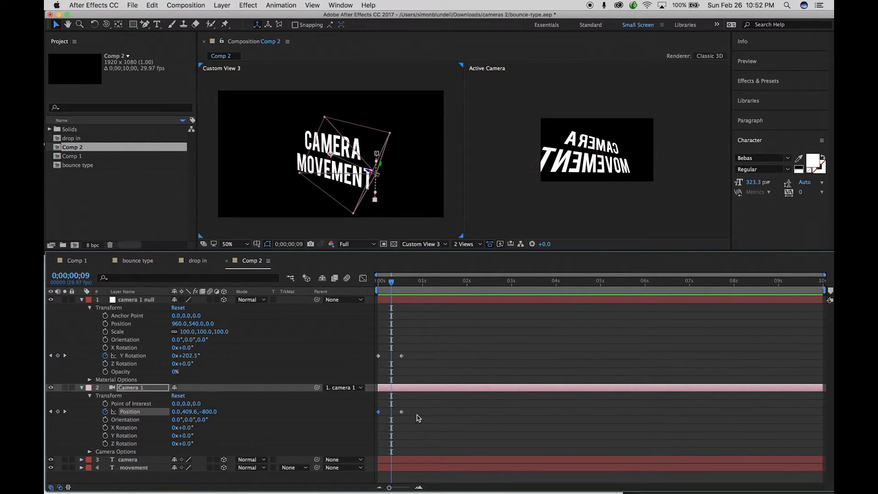
pyautogui.click(136, 300)
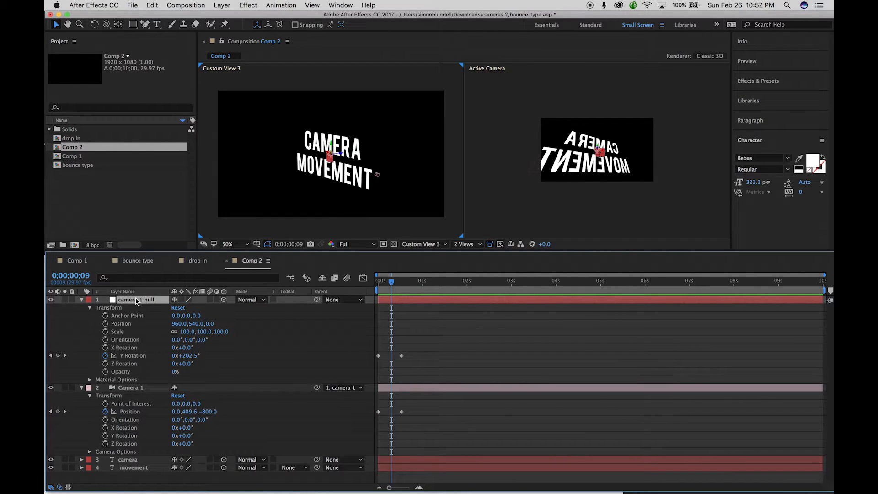
pyautogui.click(82, 388)
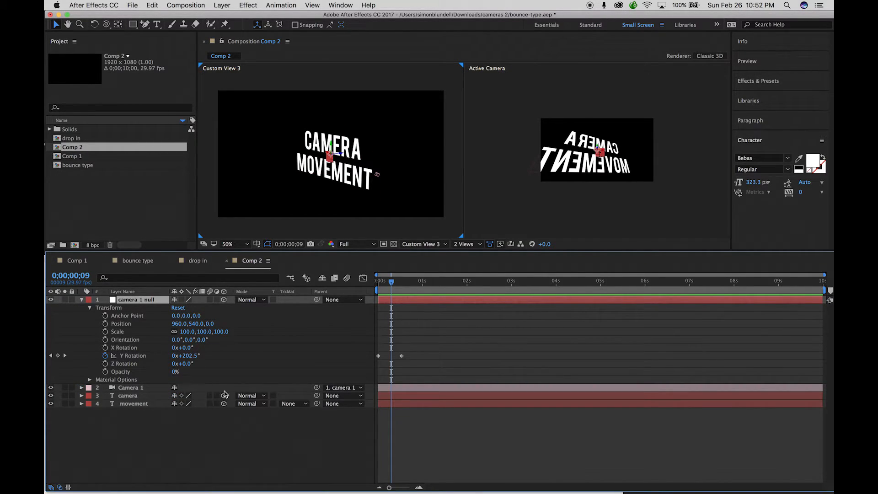
pyautogui.moveTo(393, 287); pyautogui.dragTo(340, 282)
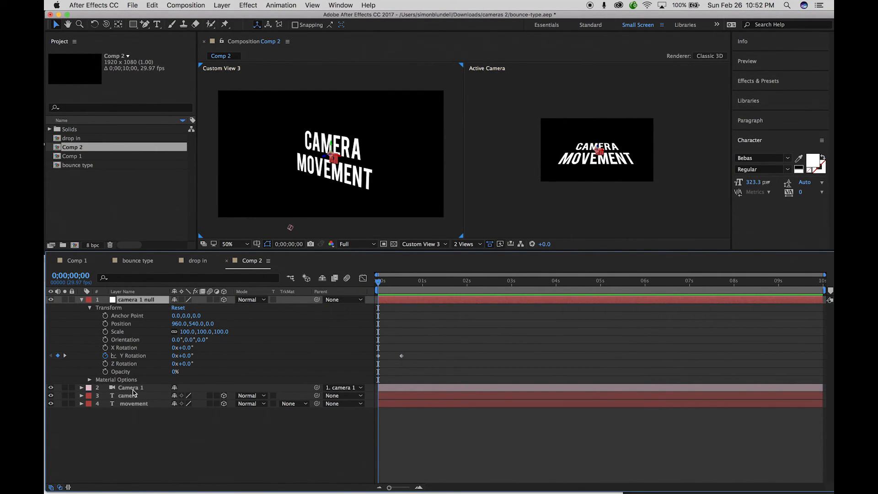